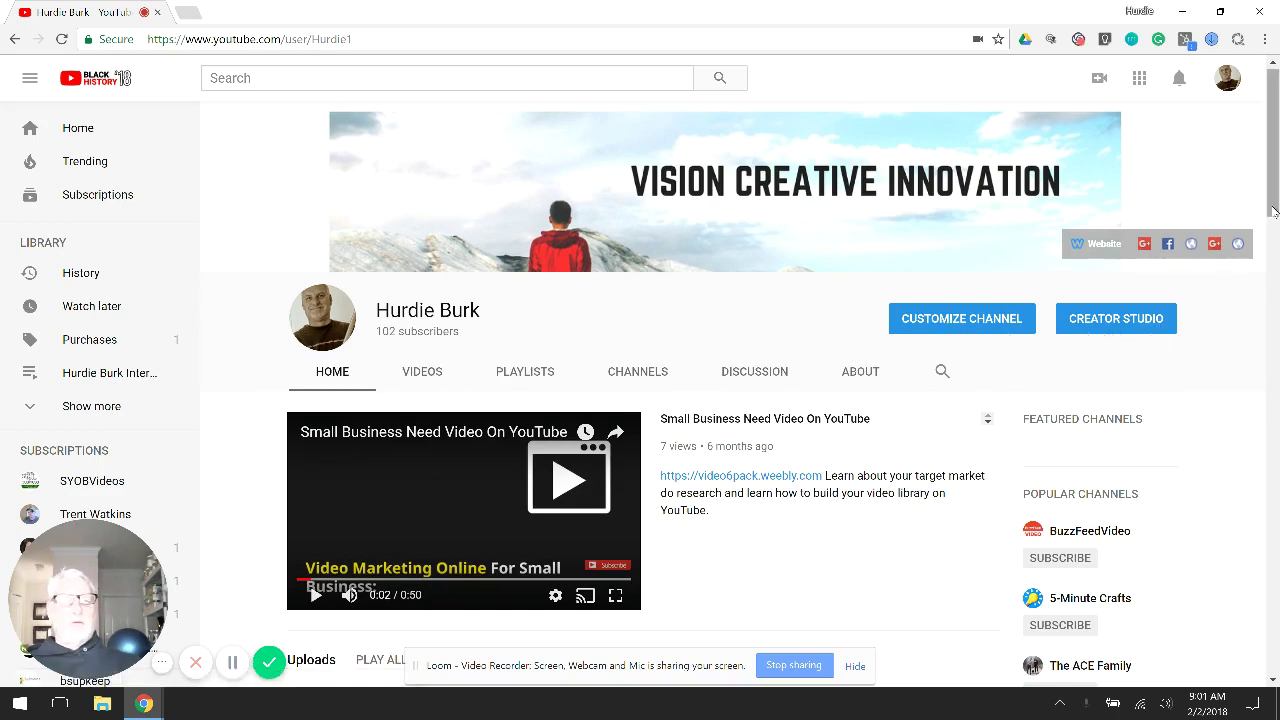
- Enter channel customization mode and scroll down to the final Online Video Marketing shelf
drag(1274, 209, 1239, 399)
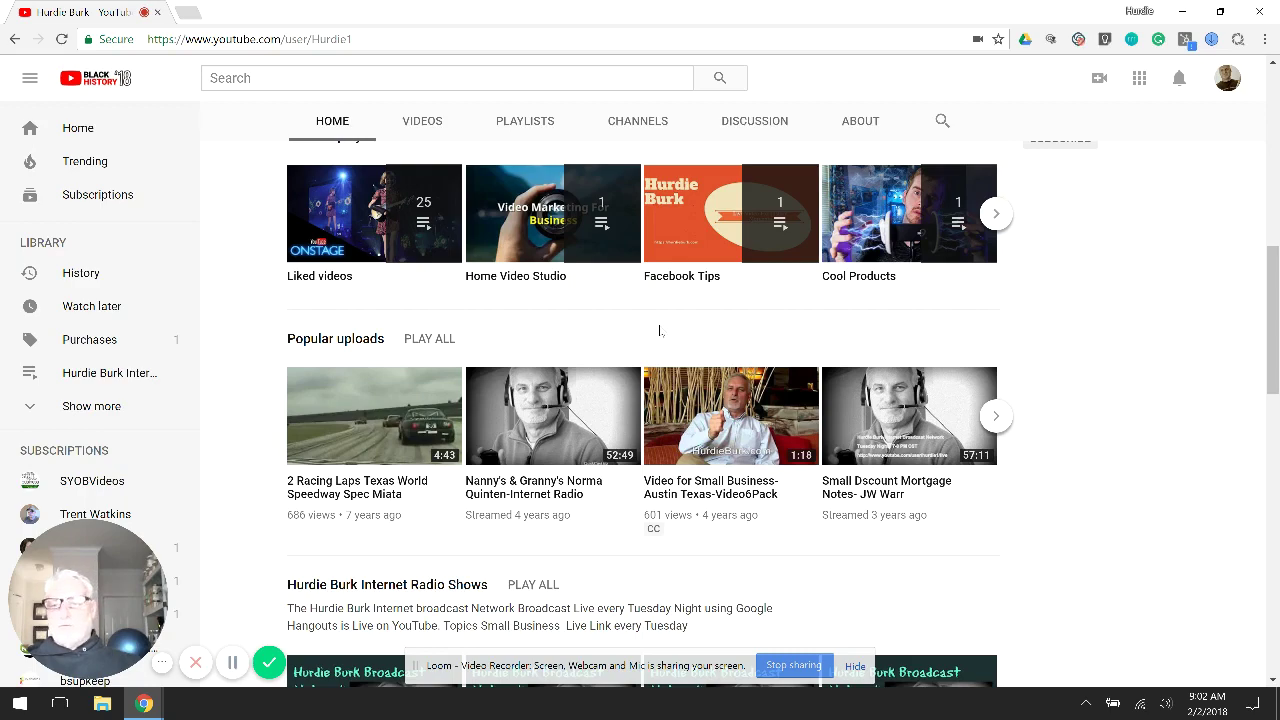
drag(1274, 338, 1274, 158)
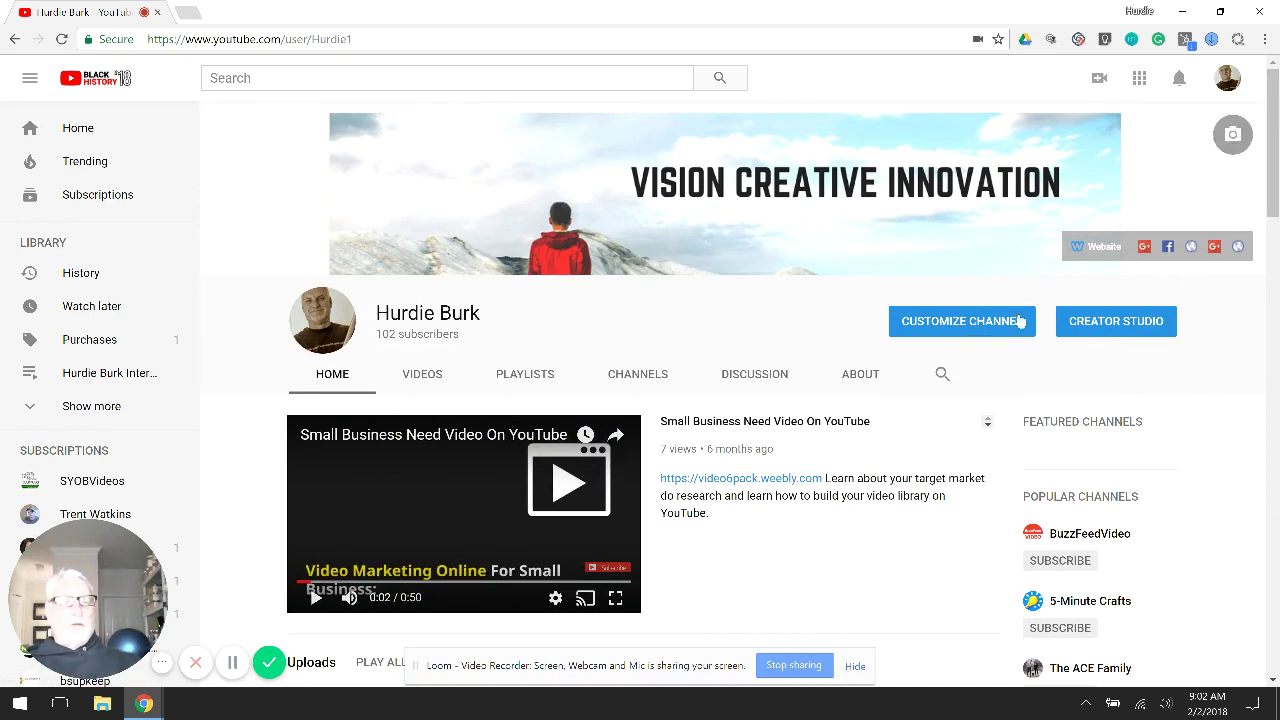
click(1012, 322)
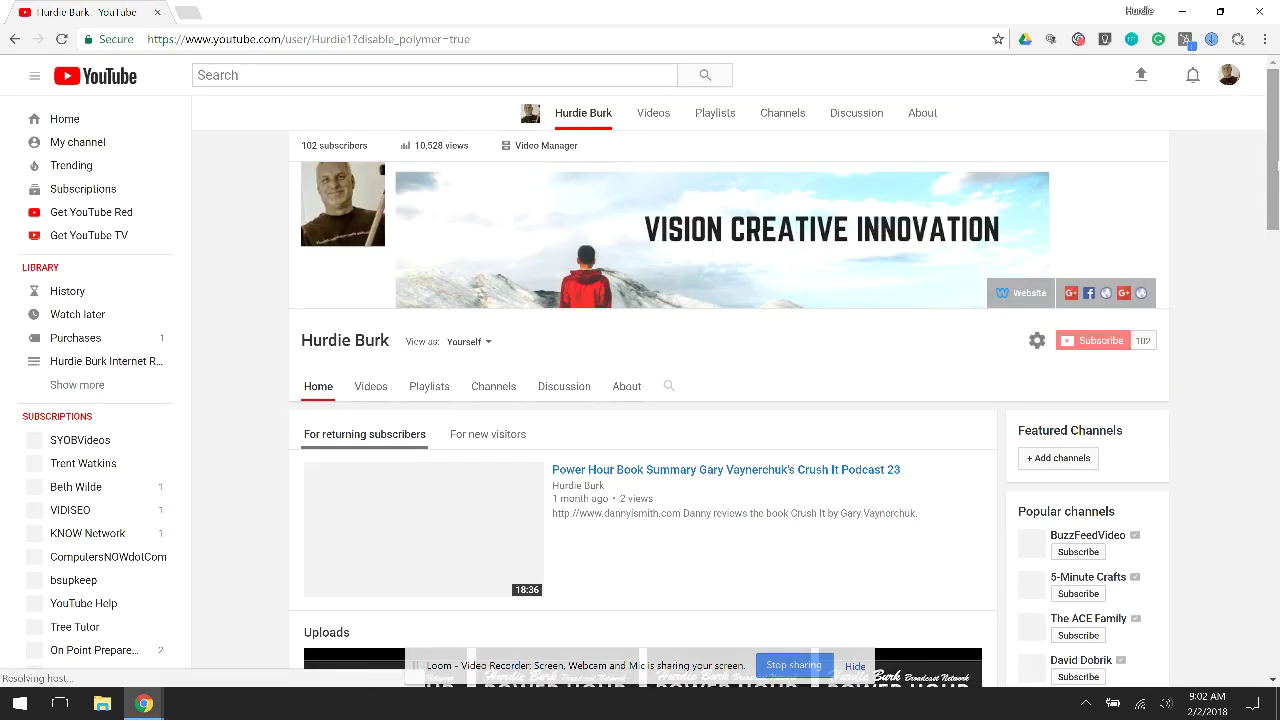
scroll(1274, 212, down, 1)
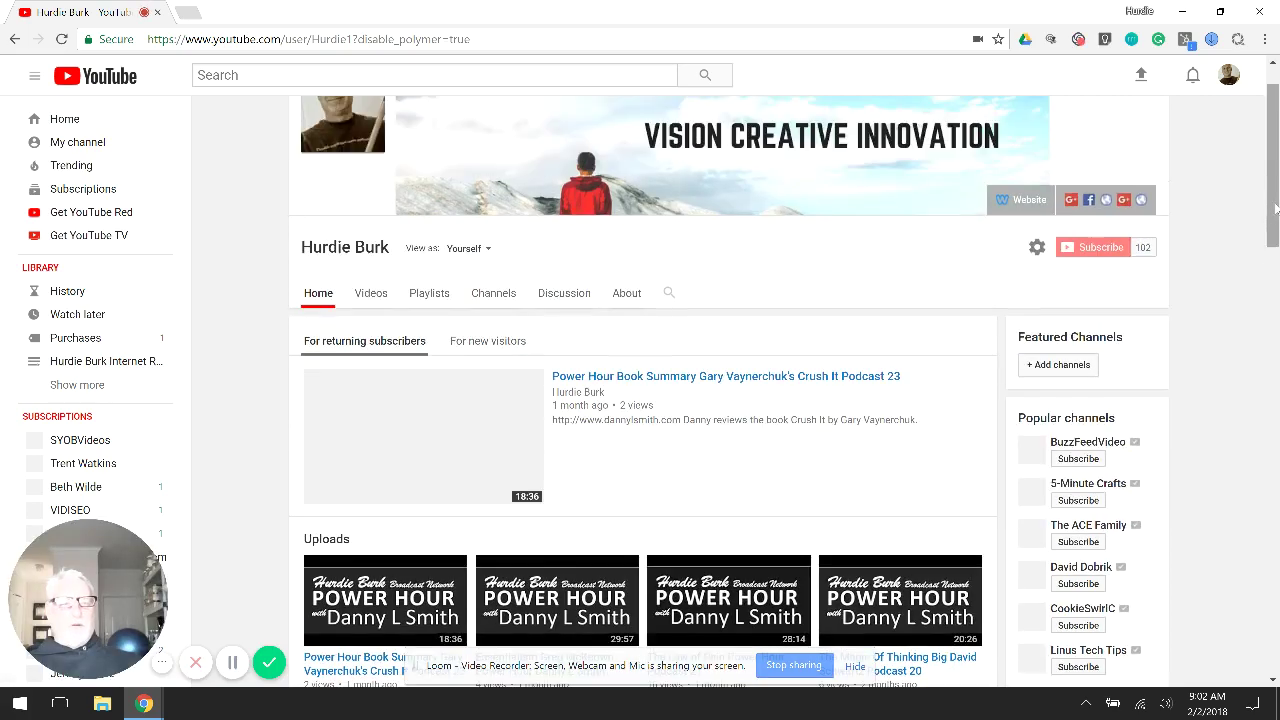
mouse_move(1274, 258)
mouse_down()
mouse_move(1263, 589)
mouse_move(981, 627)
mouse_up()
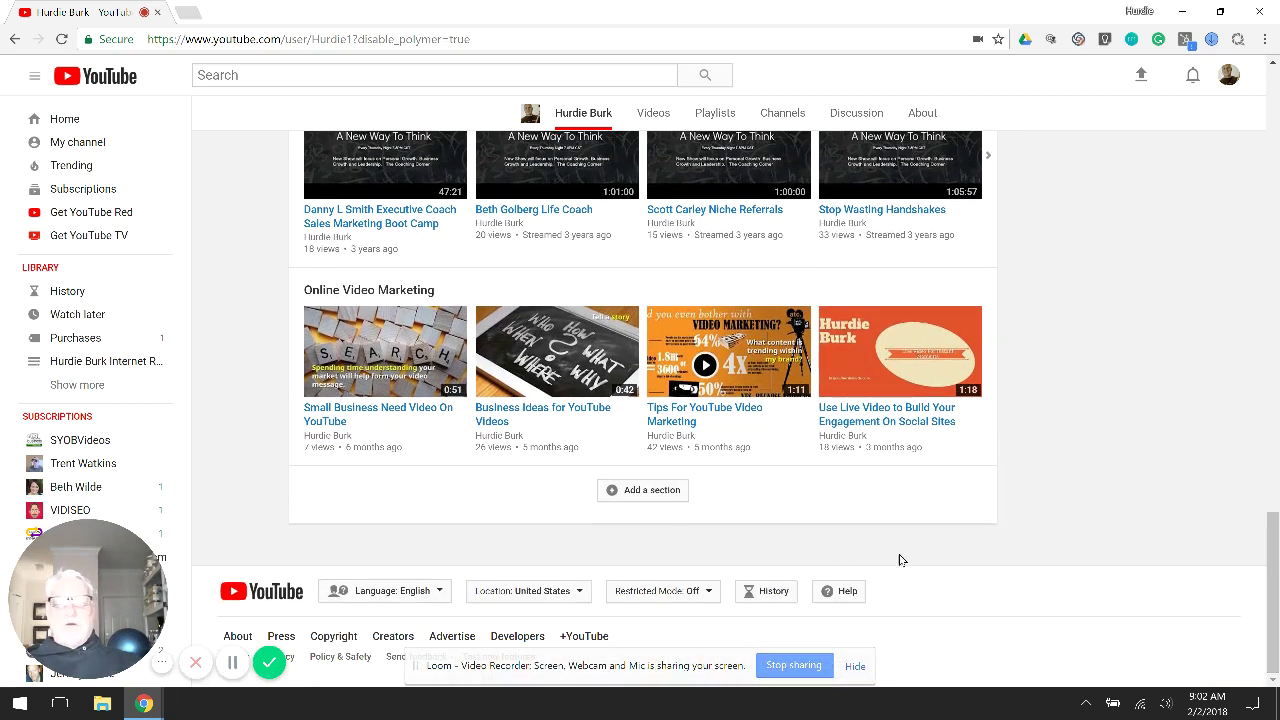
click(646, 491)
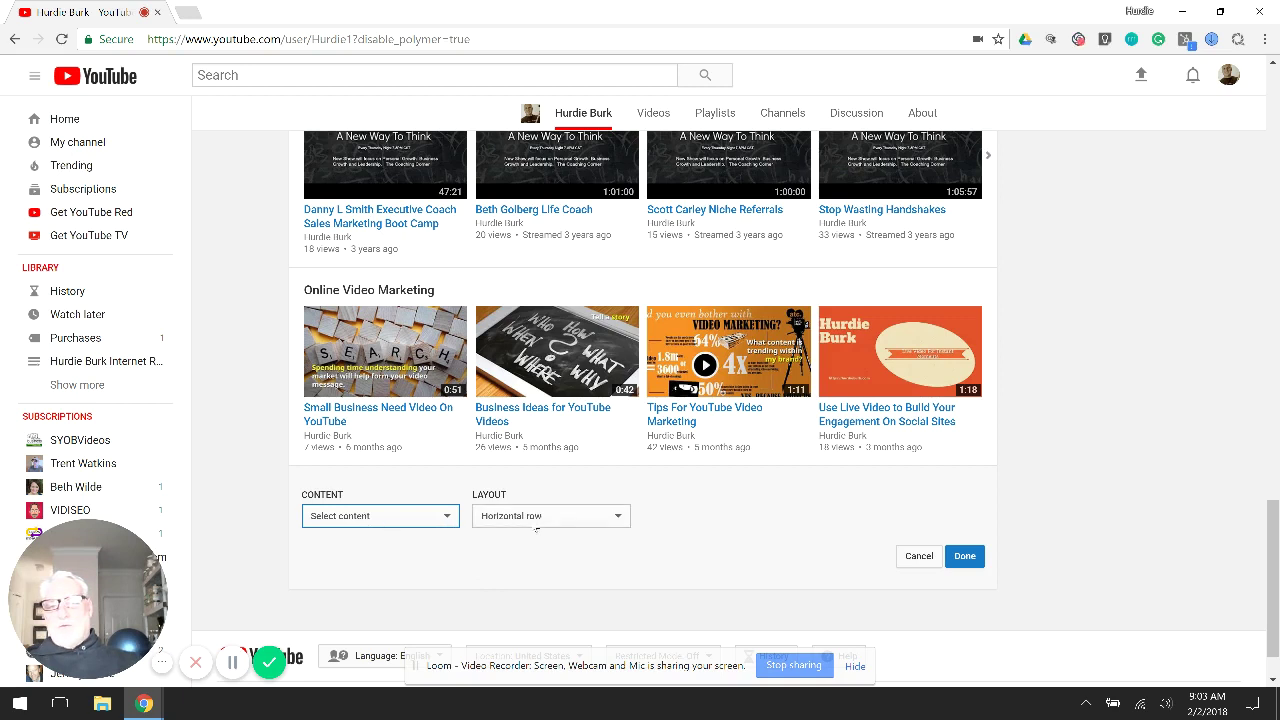
click(454, 518)
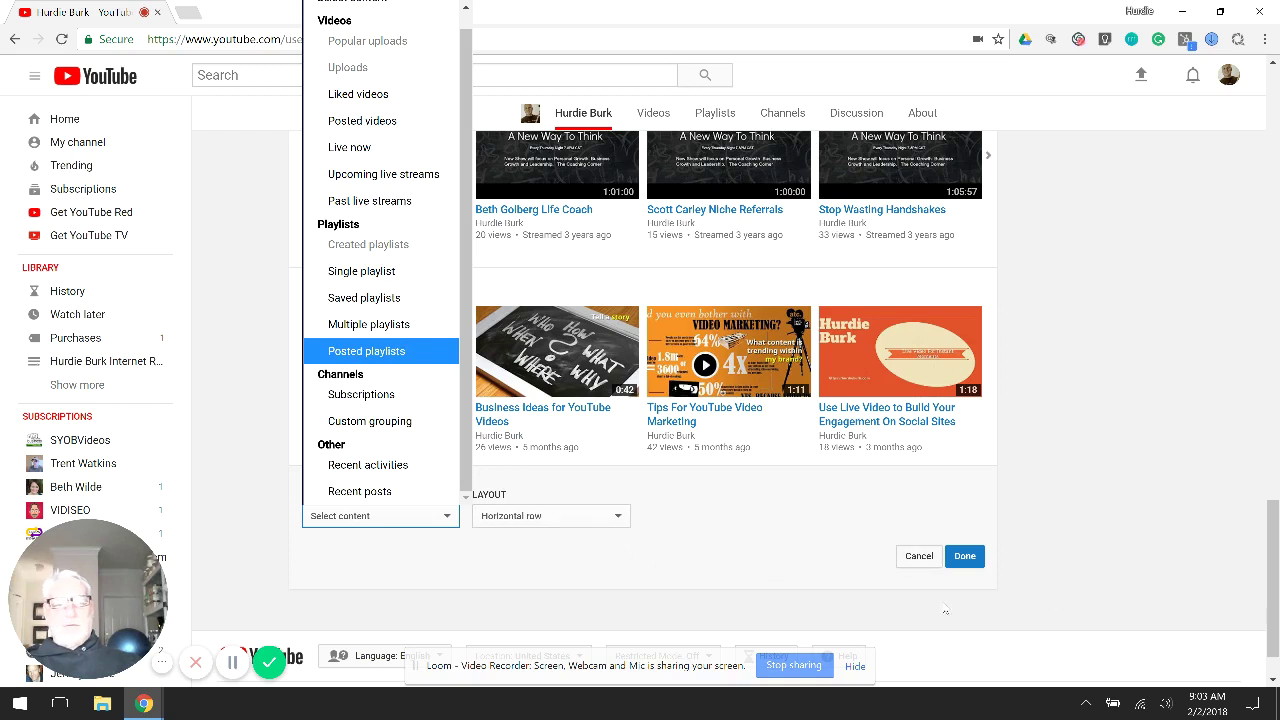
click(914, 560)
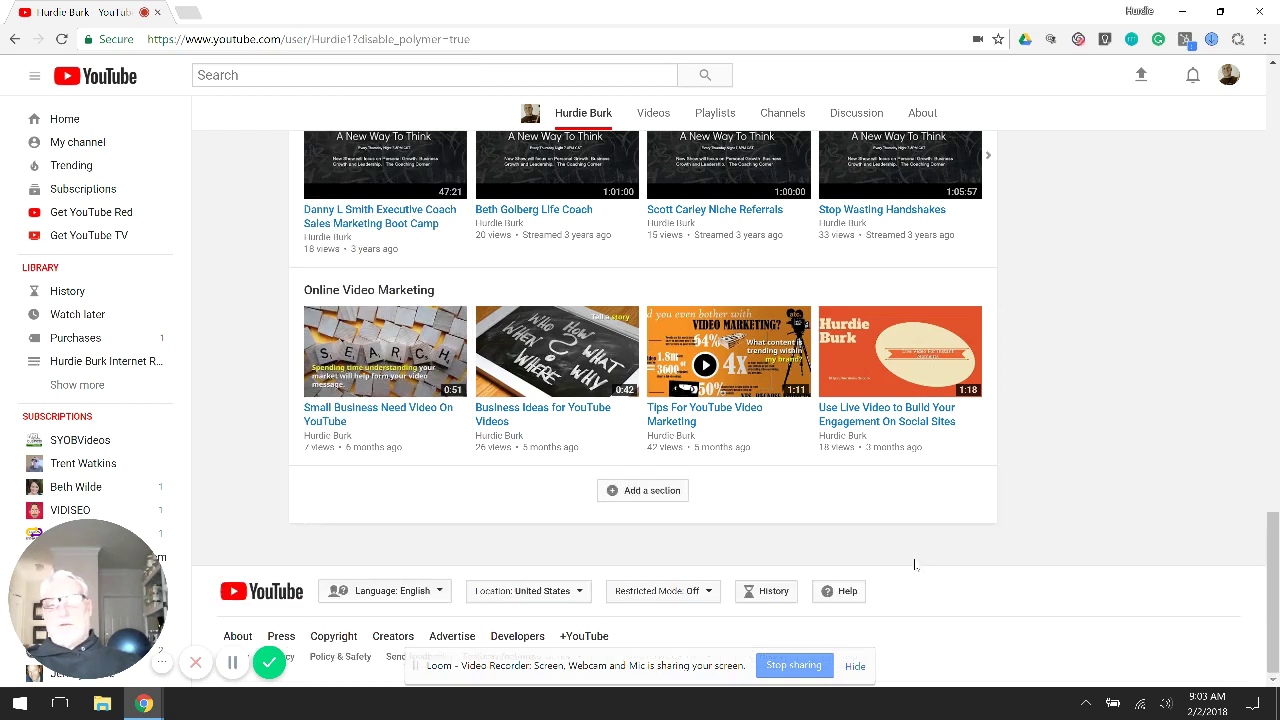
drag(1275, 566, 1277, 342)
scroll(907, 293, up, 1)
scroll(907, 293, up, 2)
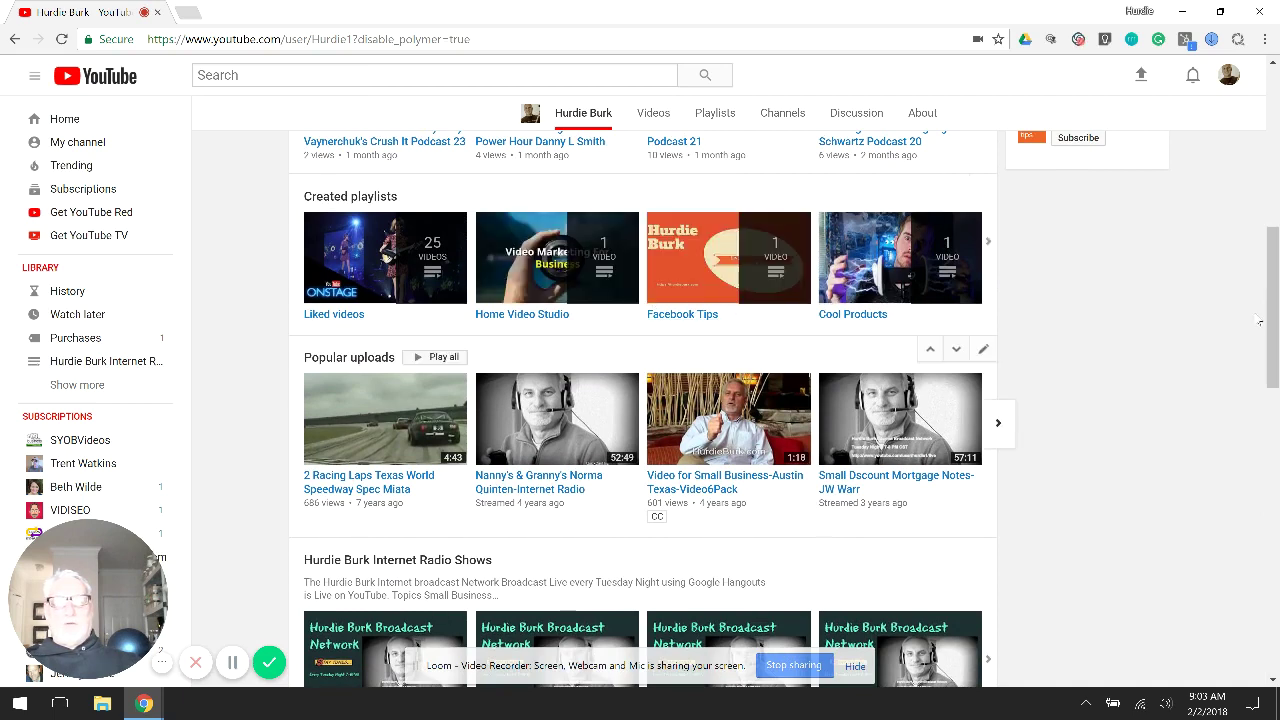
mouse_move(1270, 305)
mouse_down()
mouse_move(1258, 399)
mouse_move(1123, 413)
mouse_up()
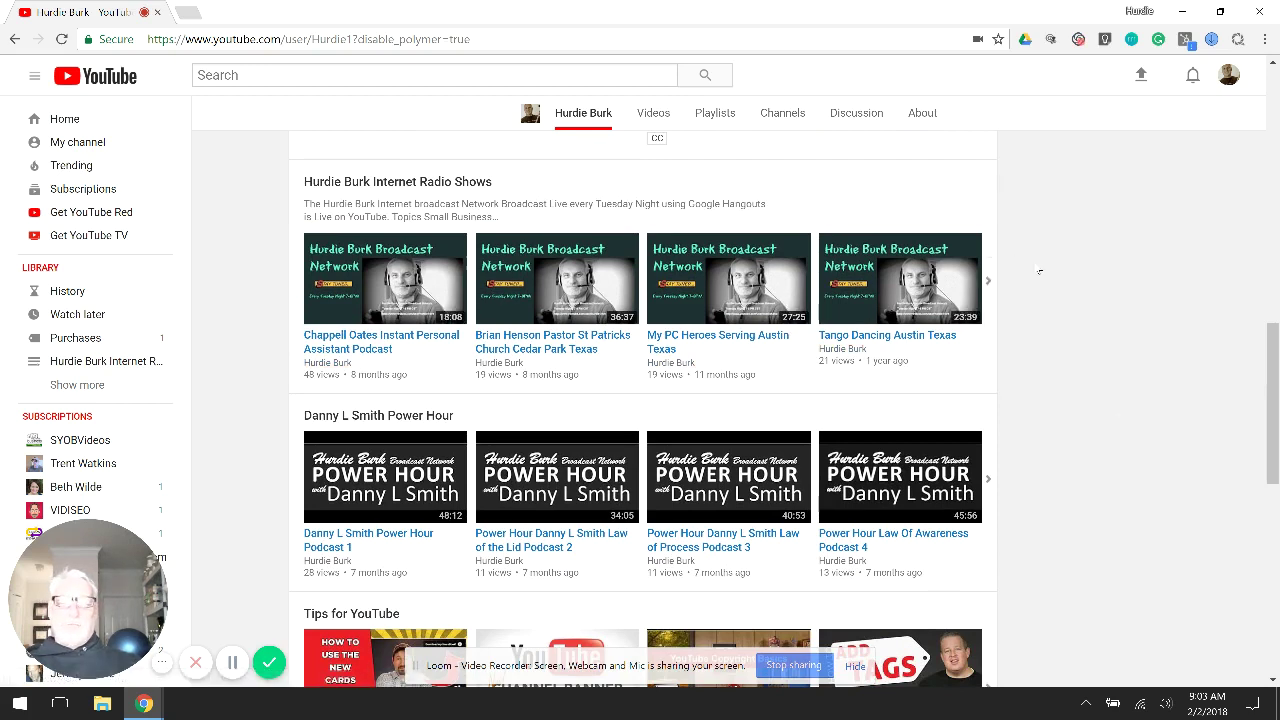
drag(1272, 400, 1272, 402)
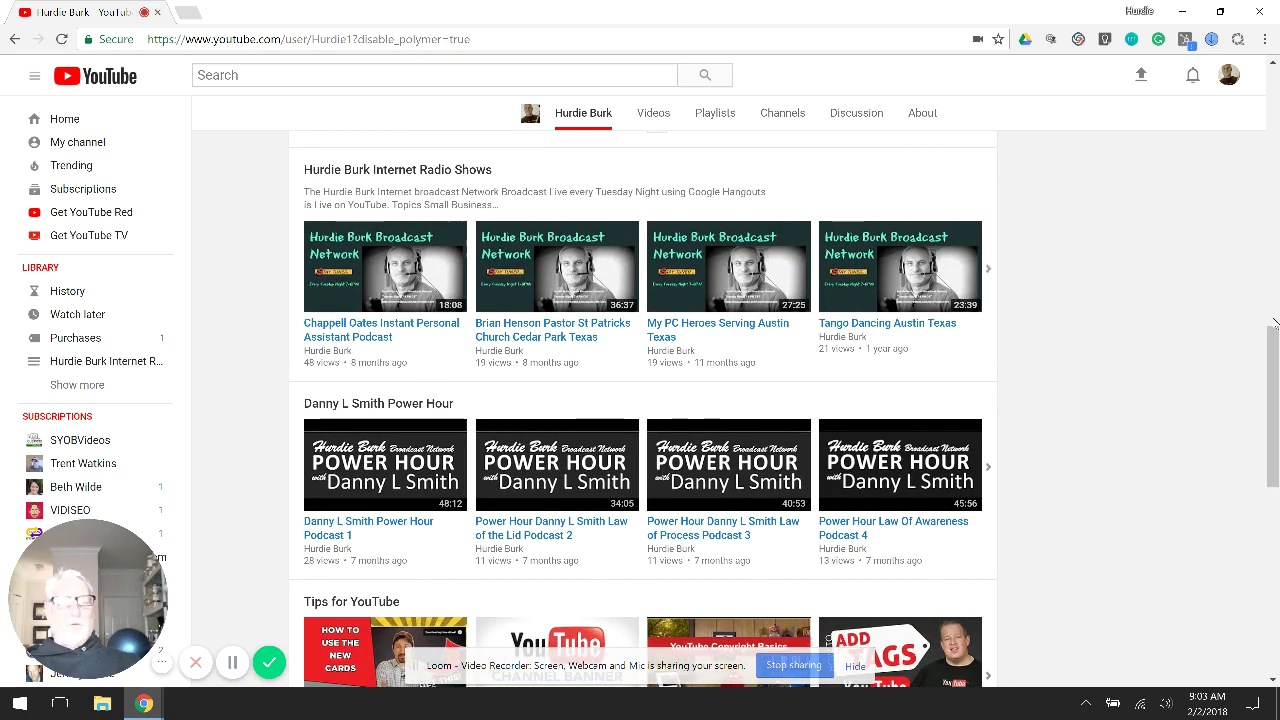
drag(1274, 323, 1274, 357)
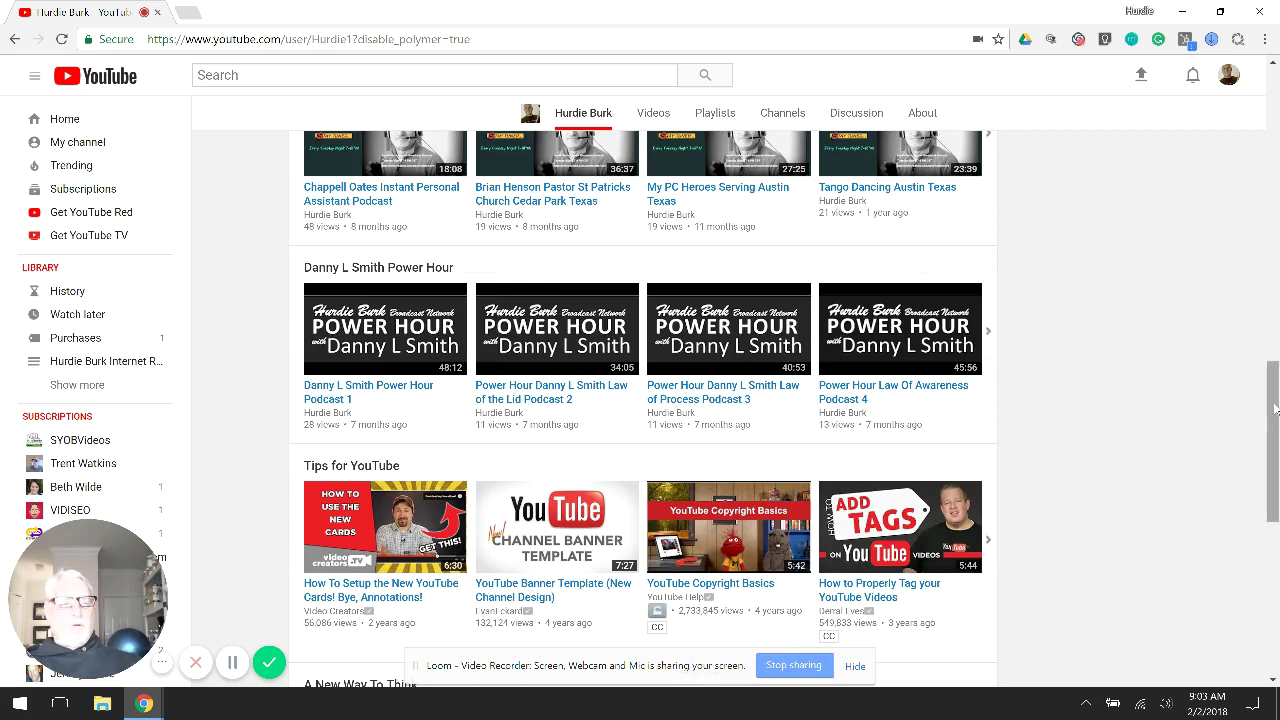
drag(1272, 409, 1271, 471)
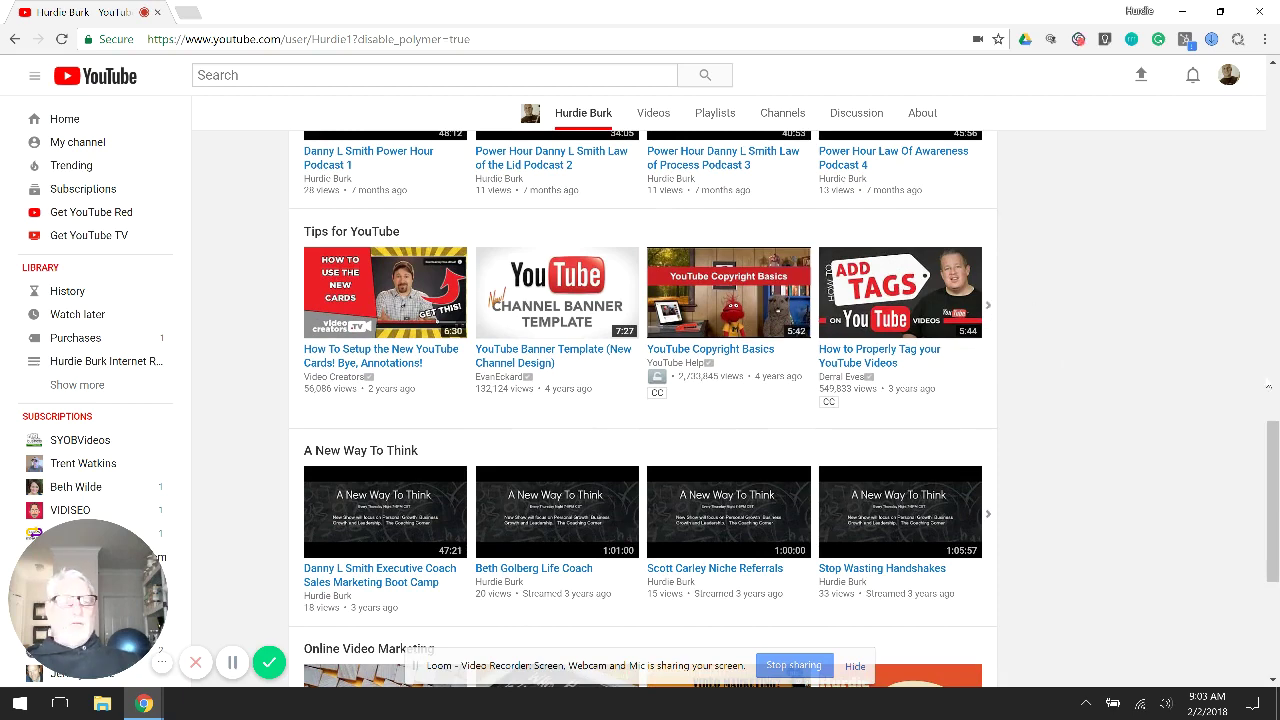
drag(1277, 464, 1276, 507)
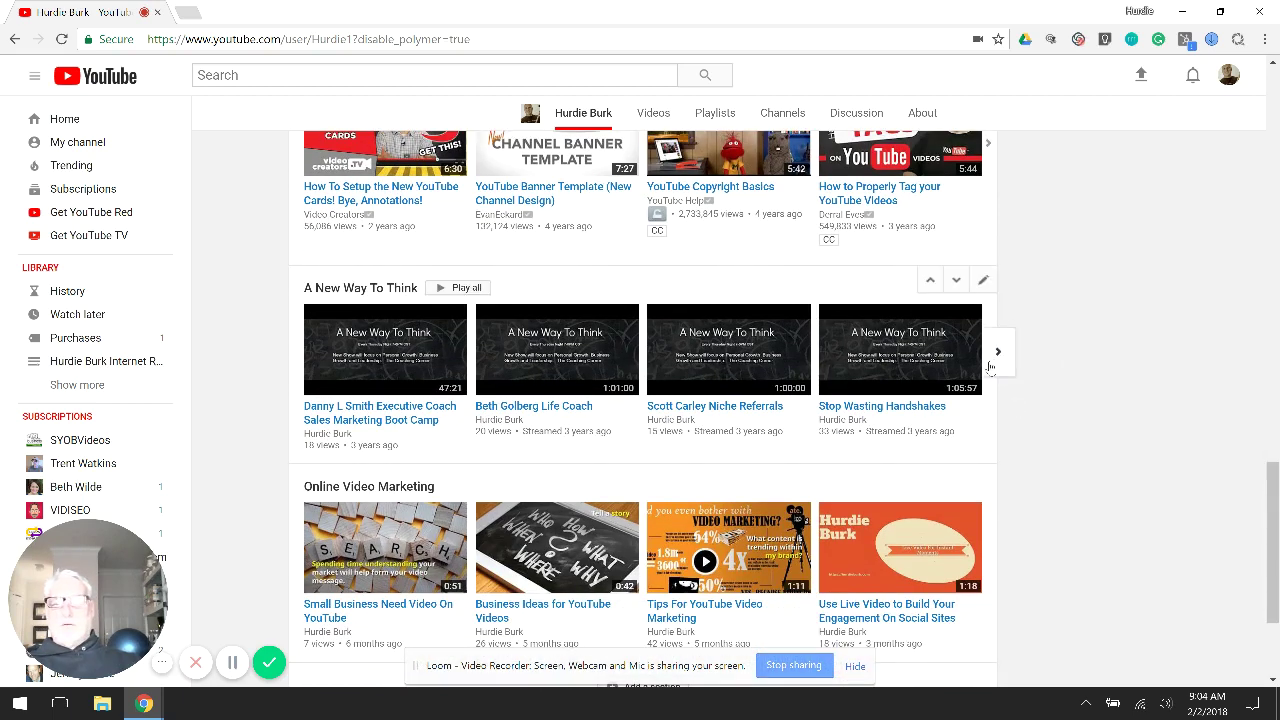
drag(1272, 530, 1272, 572)
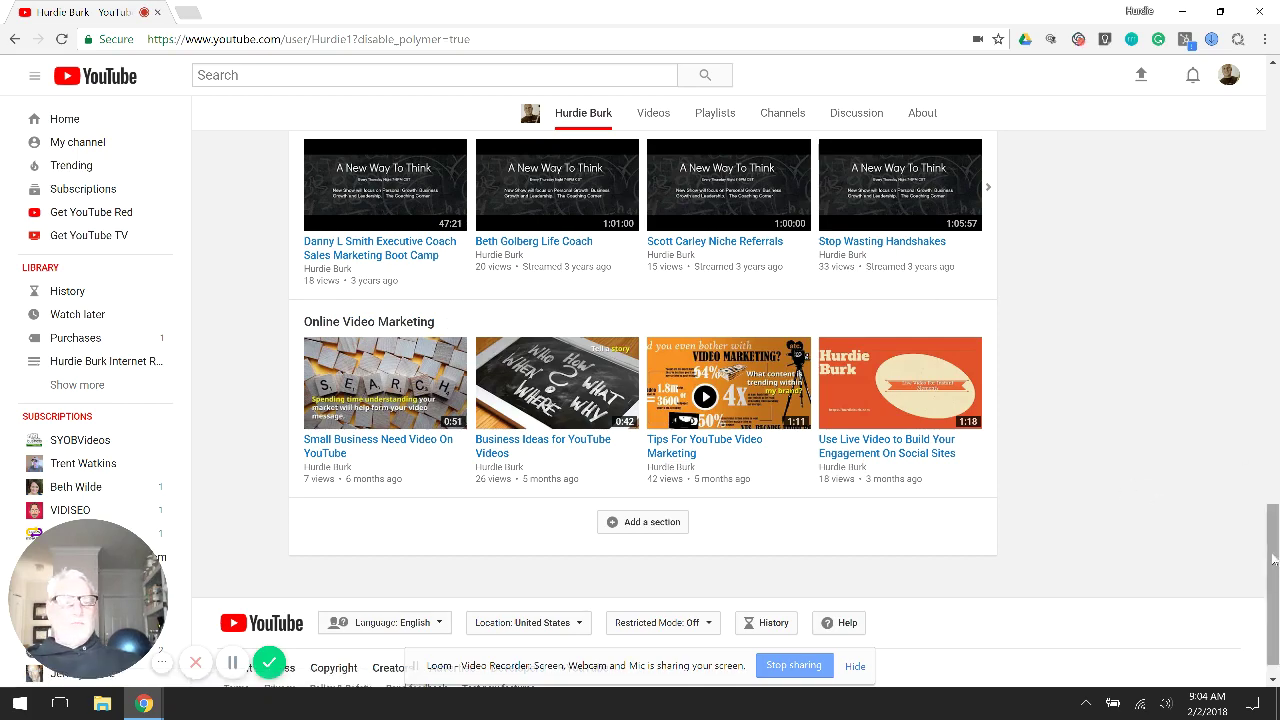
drag(1272, 585, 1272, 214)
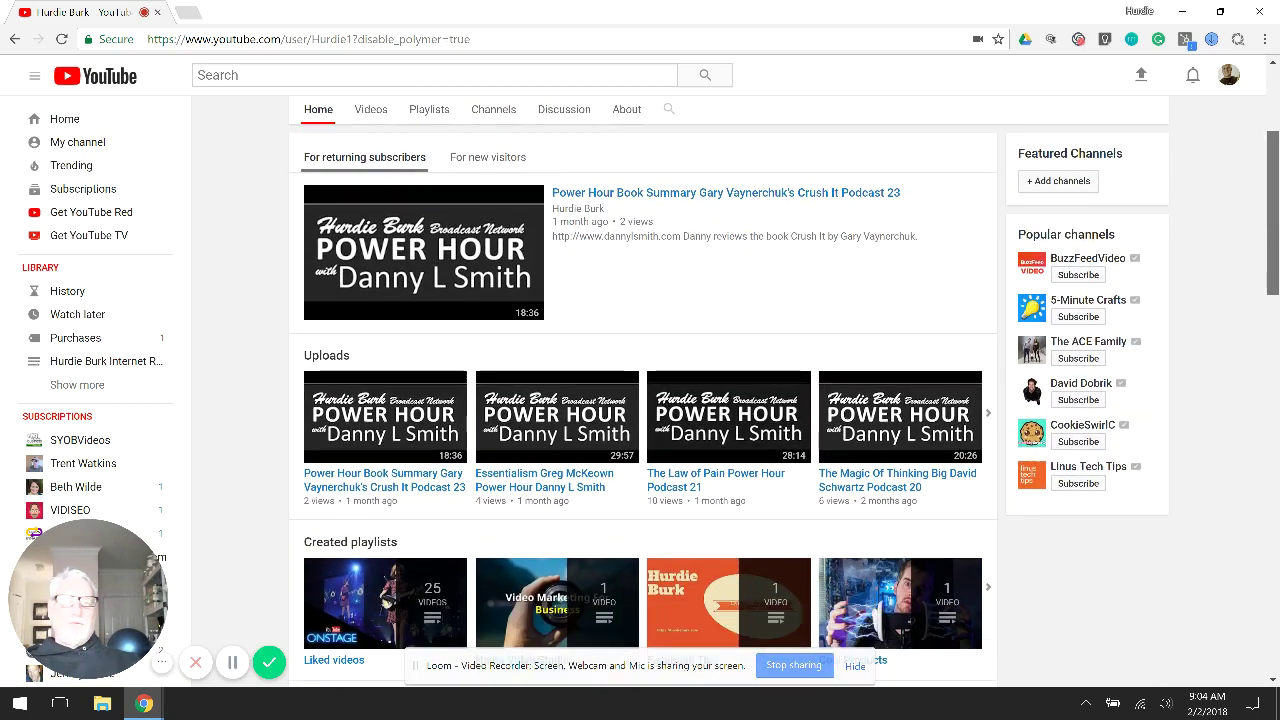